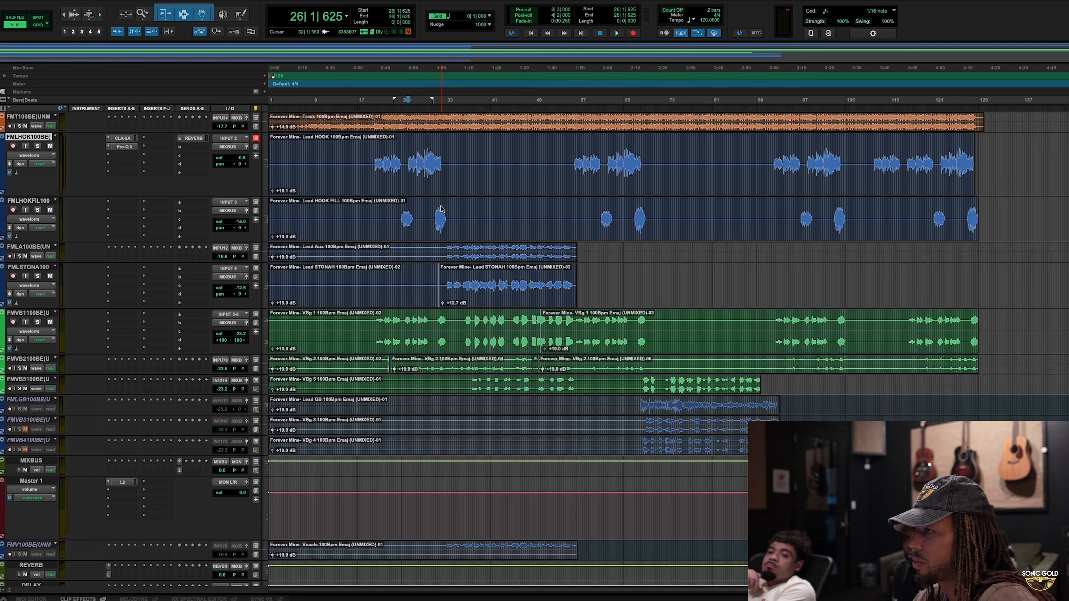
Step: Copy the CLA-2A and Pro-Q 3 inserts and the REVERB send from the lead hook track to the hook fill track
click(440, 209)
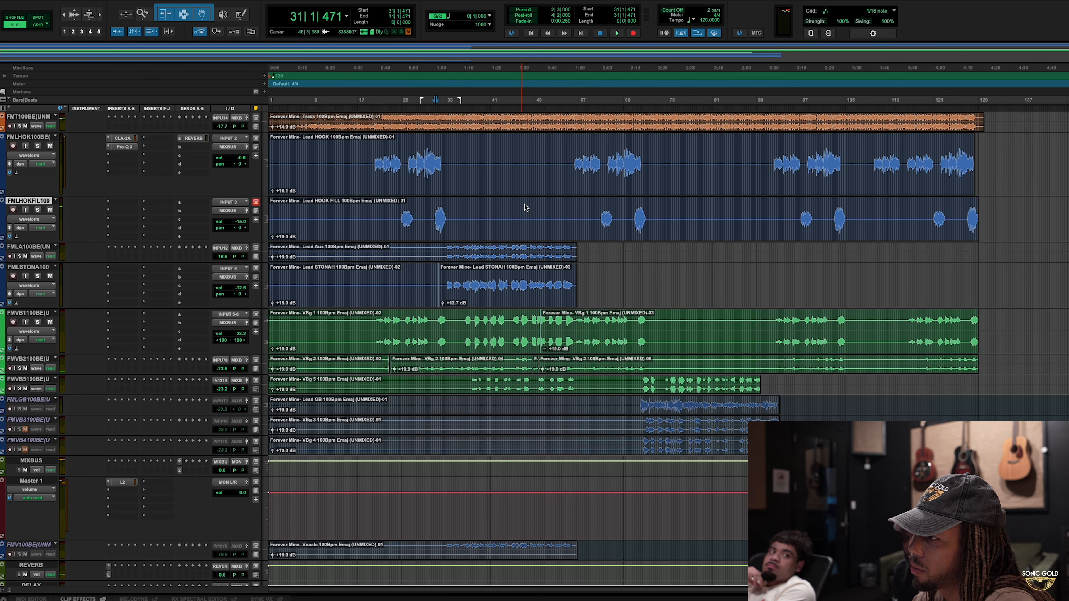
click(127, 138)
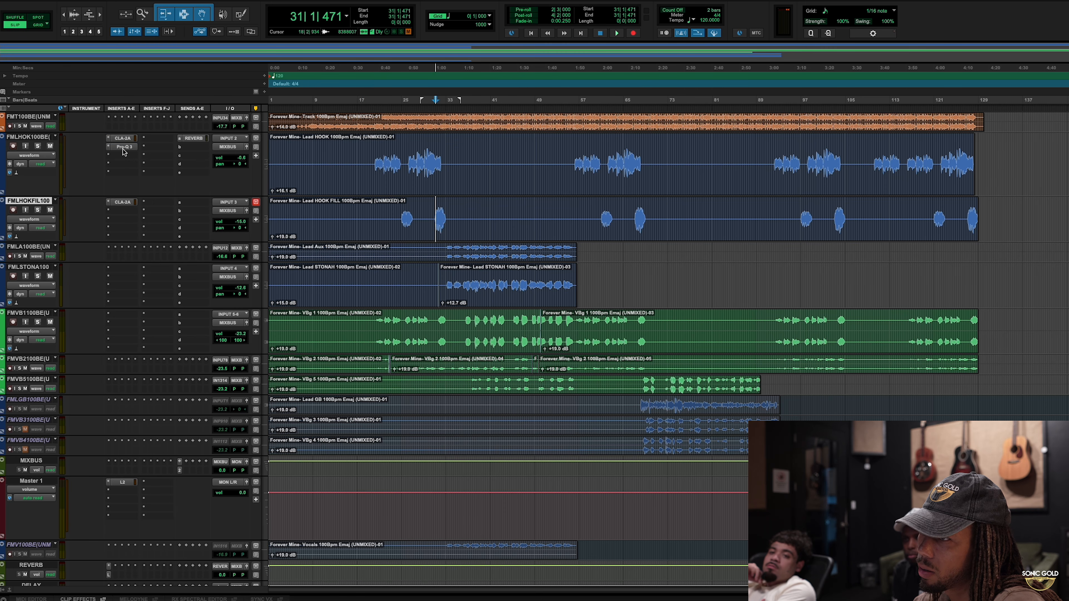
drag(136, 219, 132, 216)
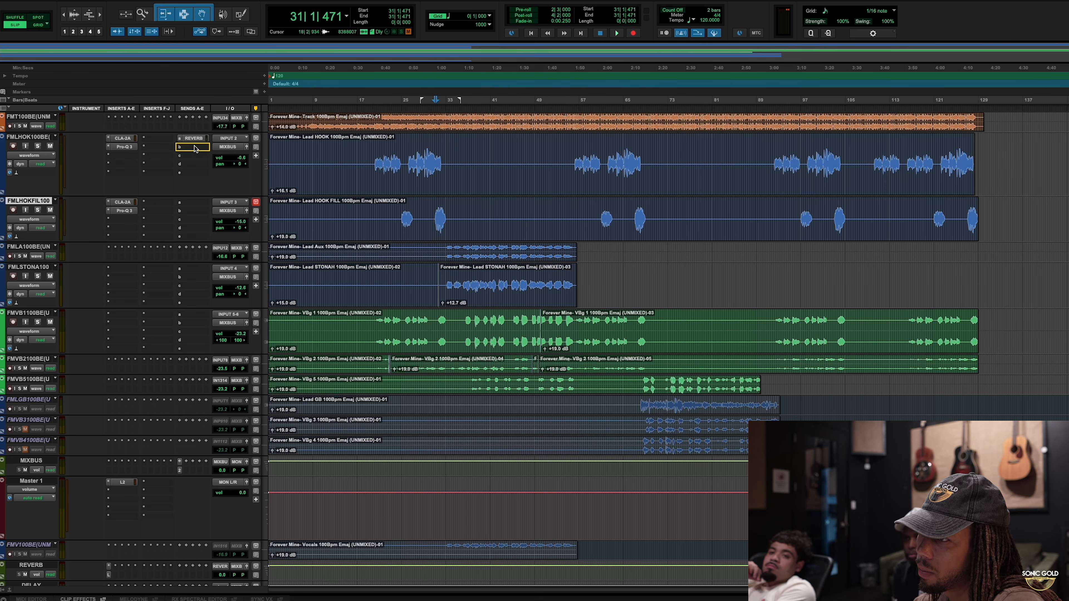
Step: Play back the second hook fill around bar 31 to judge its level in the mix
key(space)
key(ctrl+])
key(ctrl+])
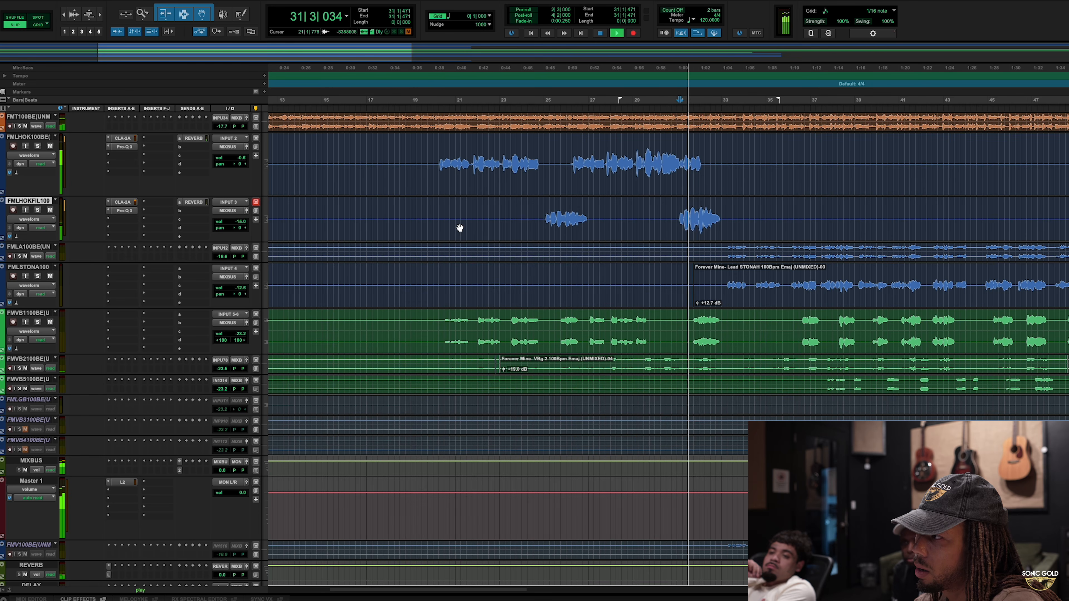
key(space)
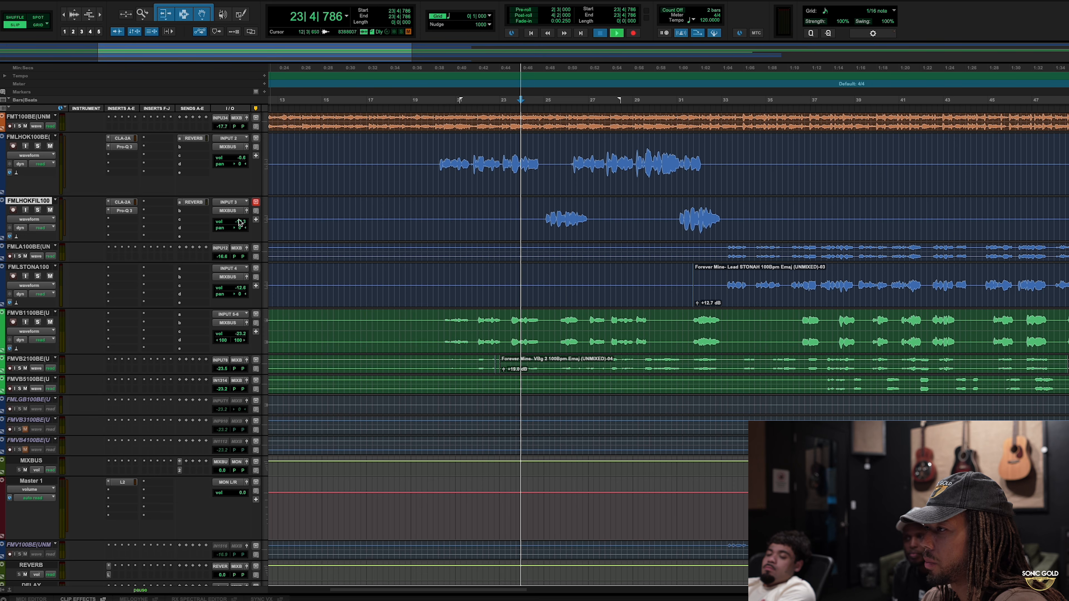
key(space)
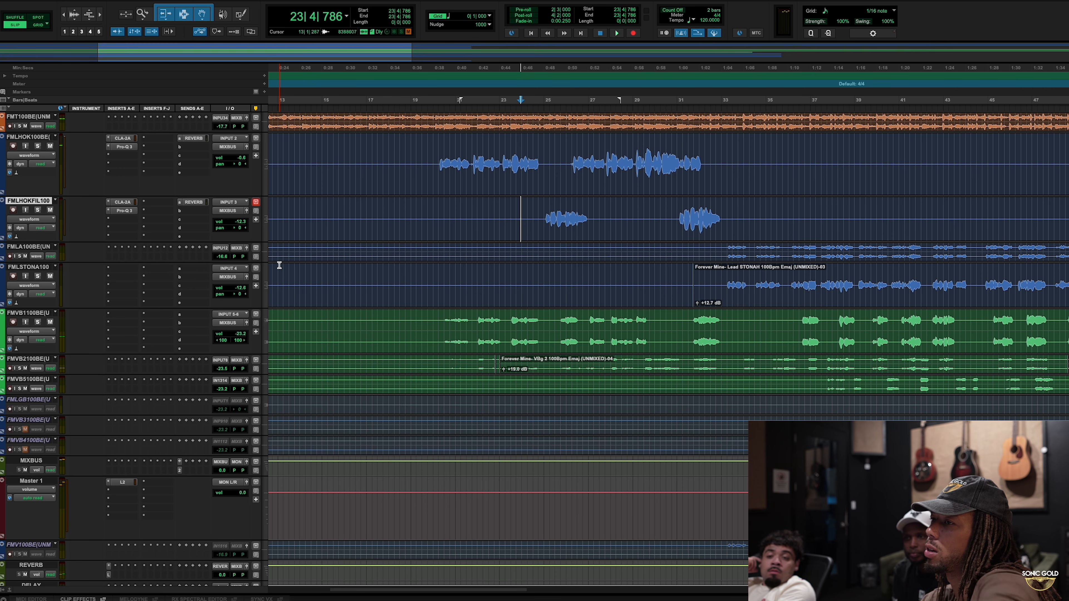
Step: Raise the hook fill track's volume to -3.8 dB while playing the section from bar 24
click(529, 203)
key(space)
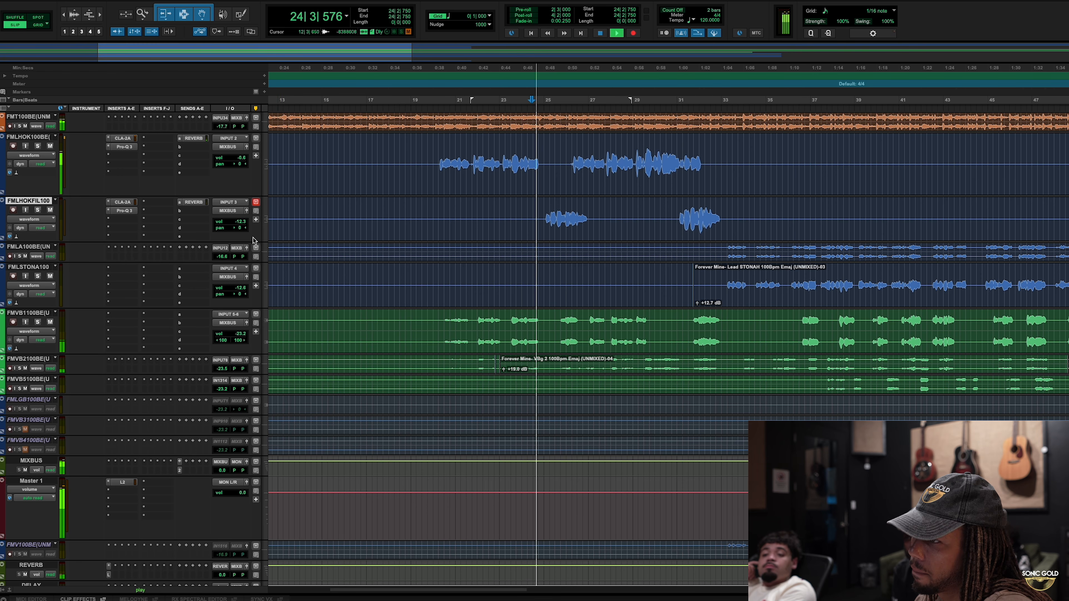
click(236, 223)
drag(236, 220, 244, 165)
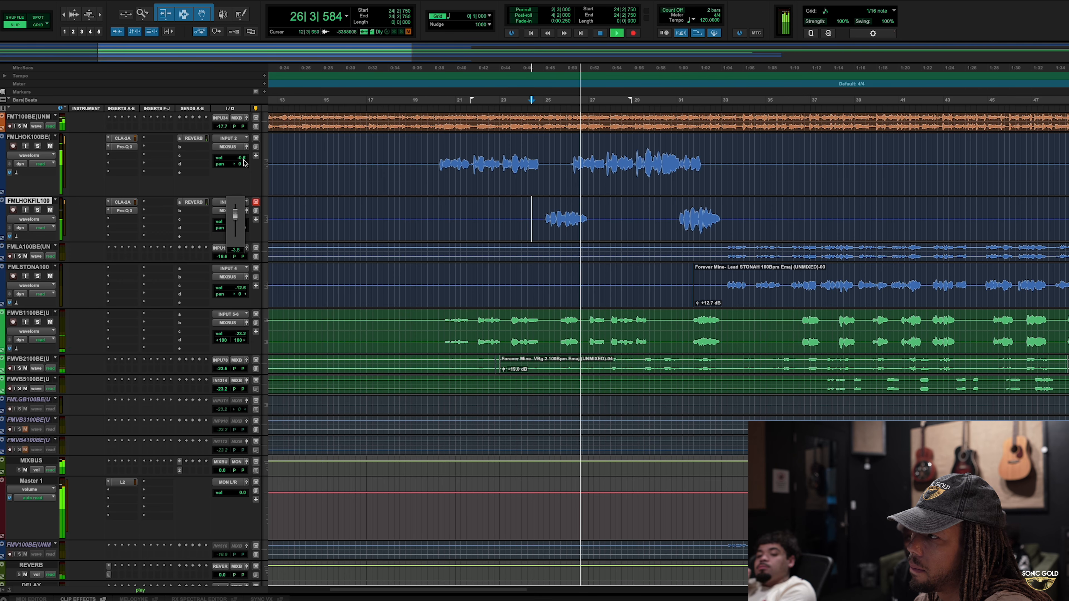
key(space)
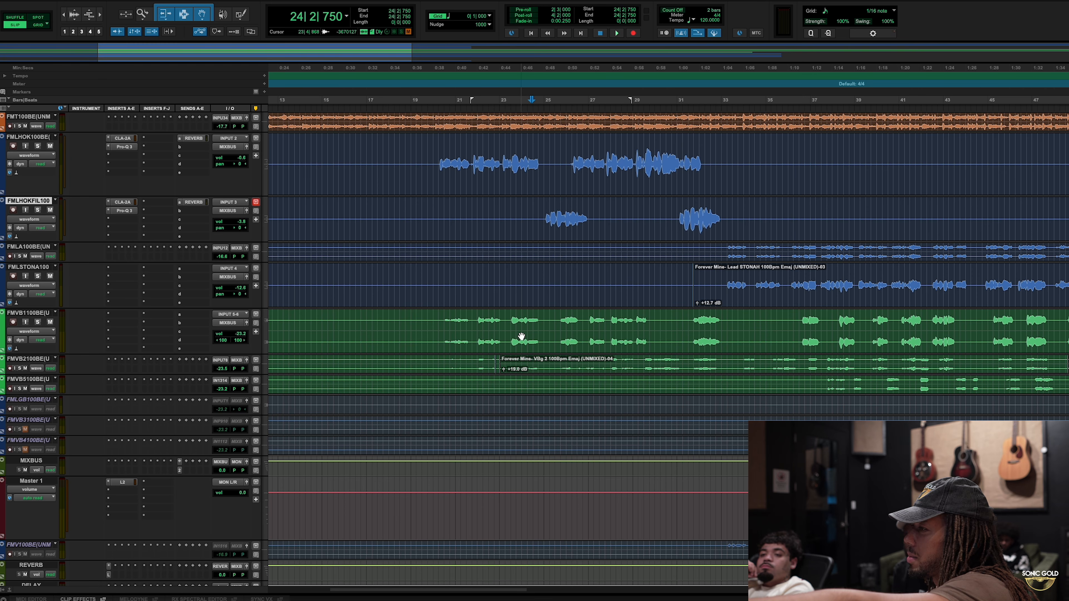
Step: Play the end of the lead hook phrase into the first hook fill to check their level balance
click(517, 155)
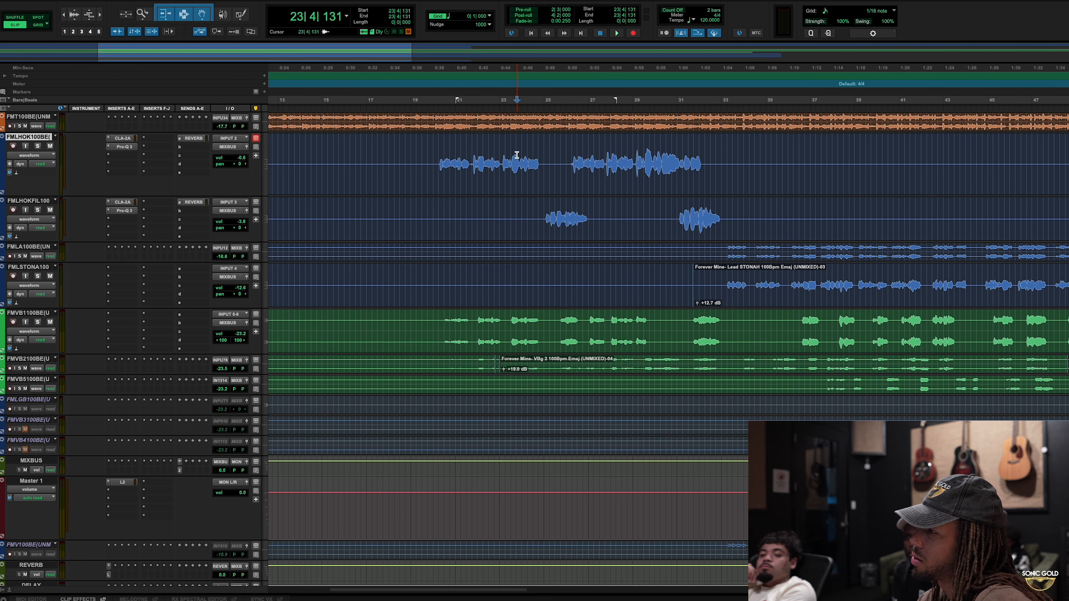
drag(547, 218, 600, 212)
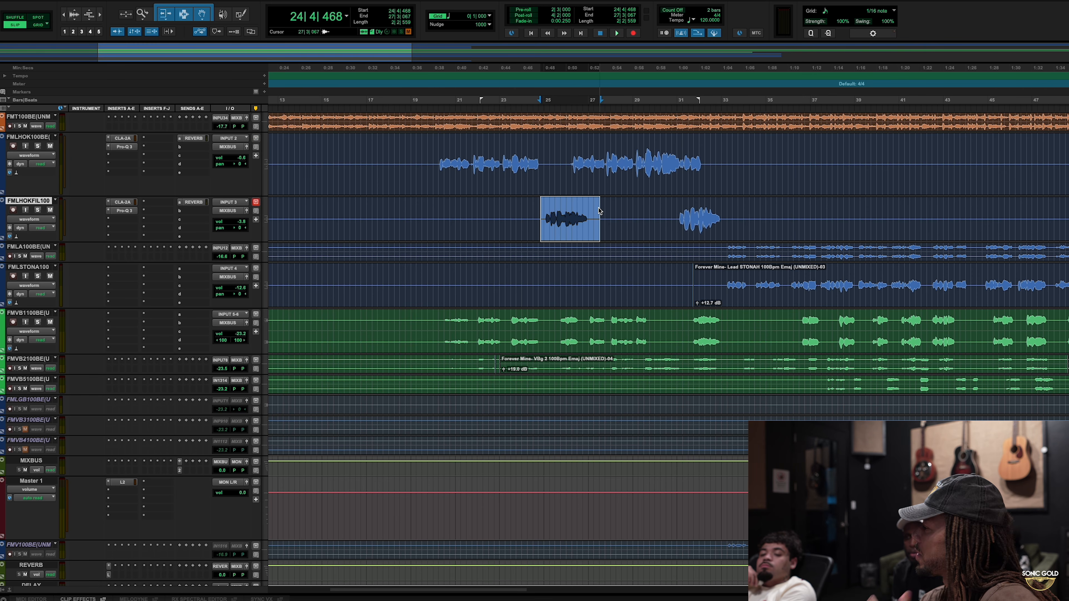
click(512, 150)
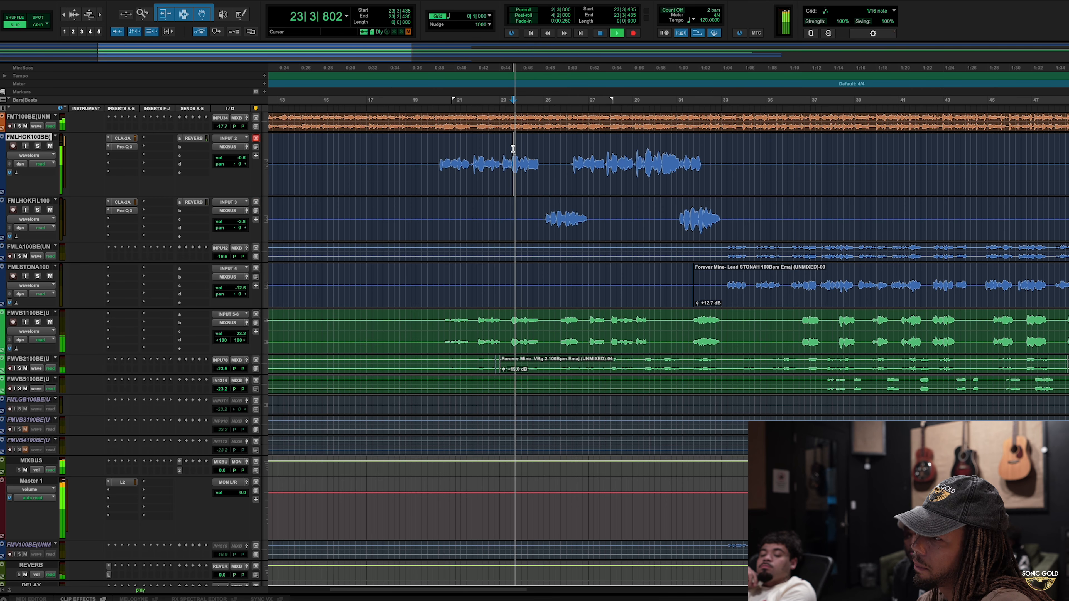
key(space)
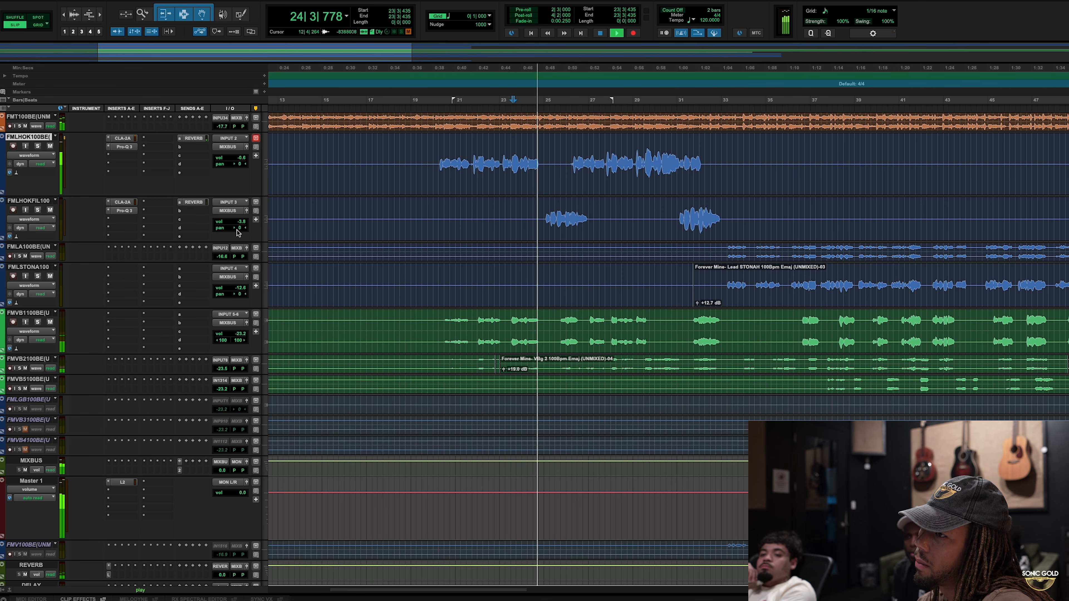
click(240, 222)
drag(240, 220, 240, 221)
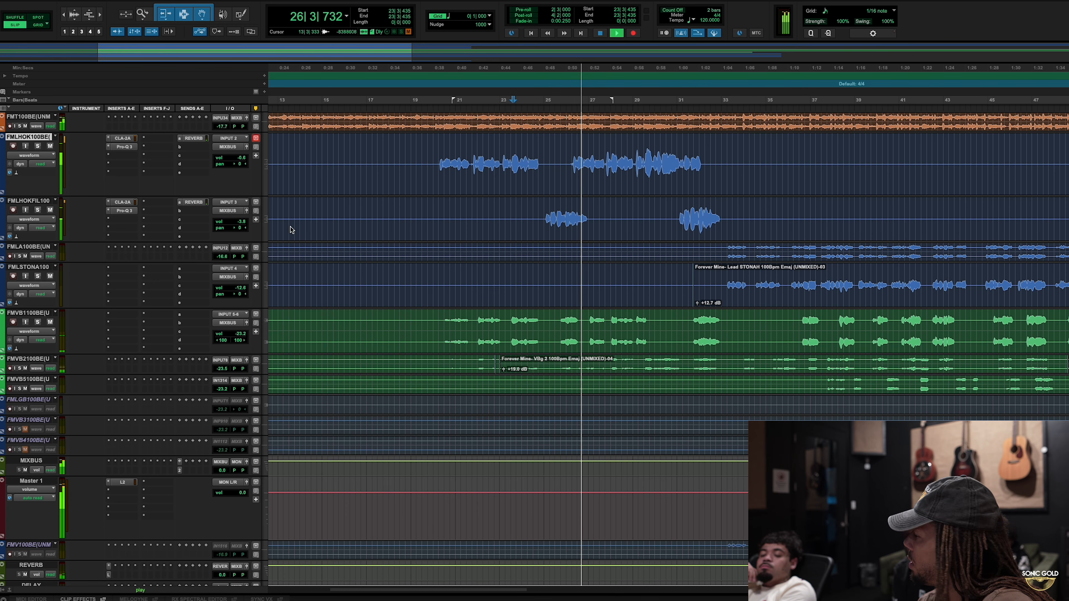
key(space)
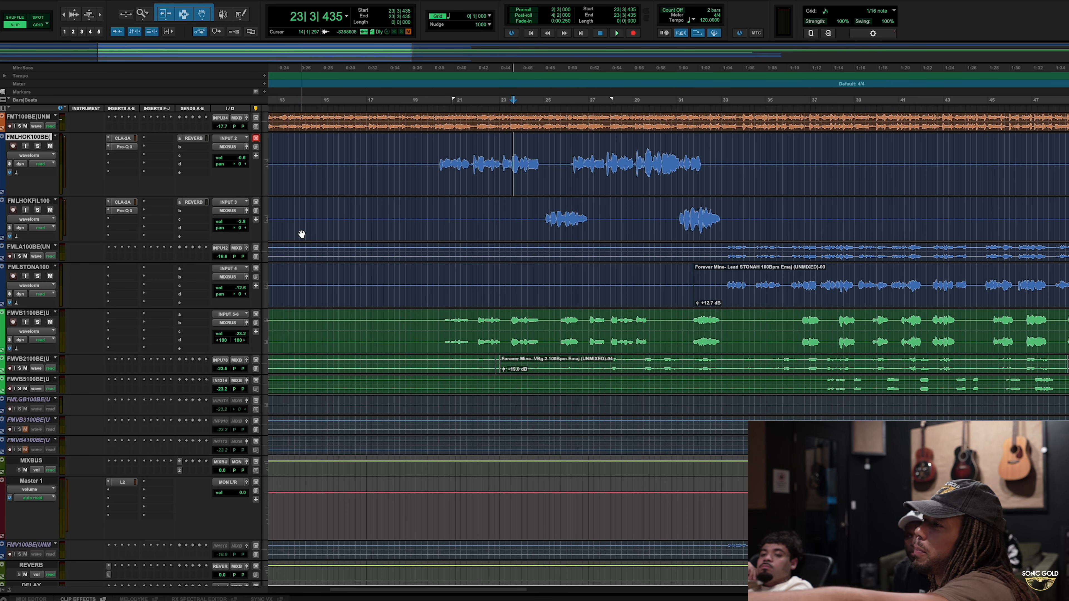
Step: Insert the H-Delay plug-in on the DELAY track in the mixer and close its window
key(super+equal)
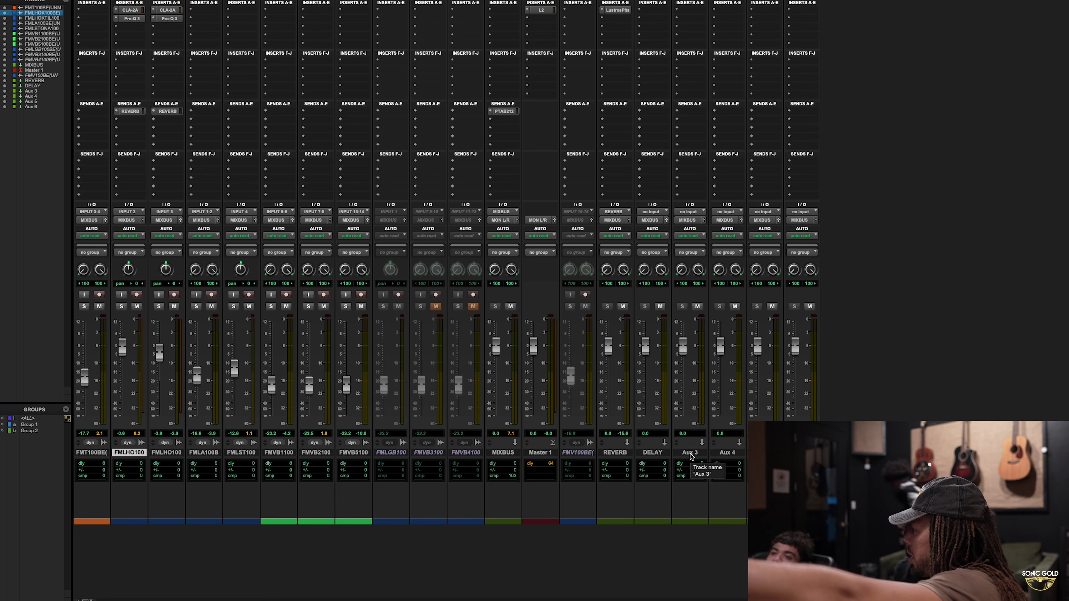
key(KP_Enter)
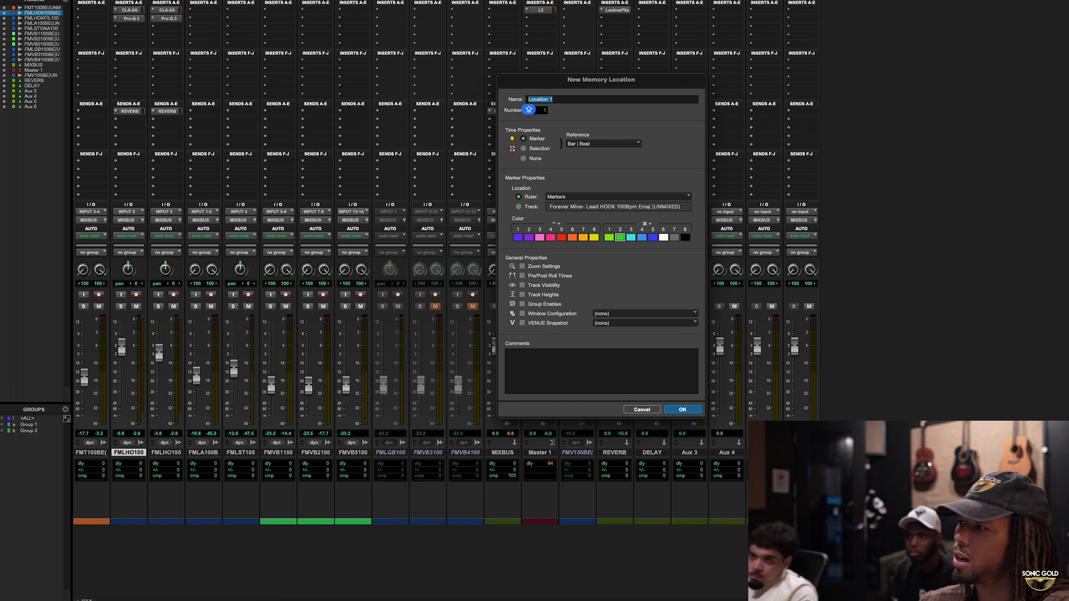
key(Return)
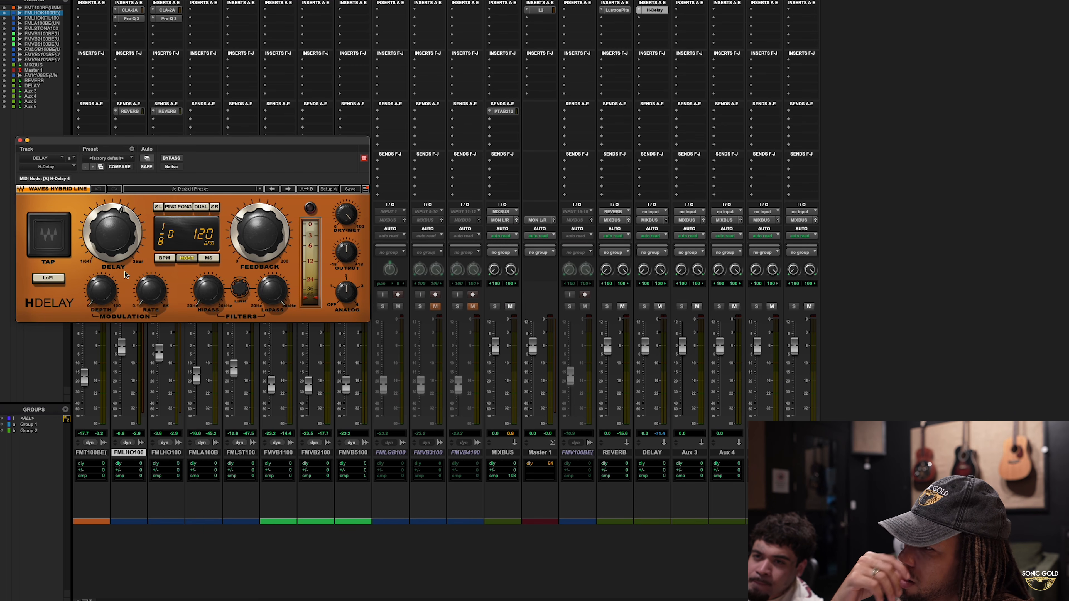
click(20, 140)
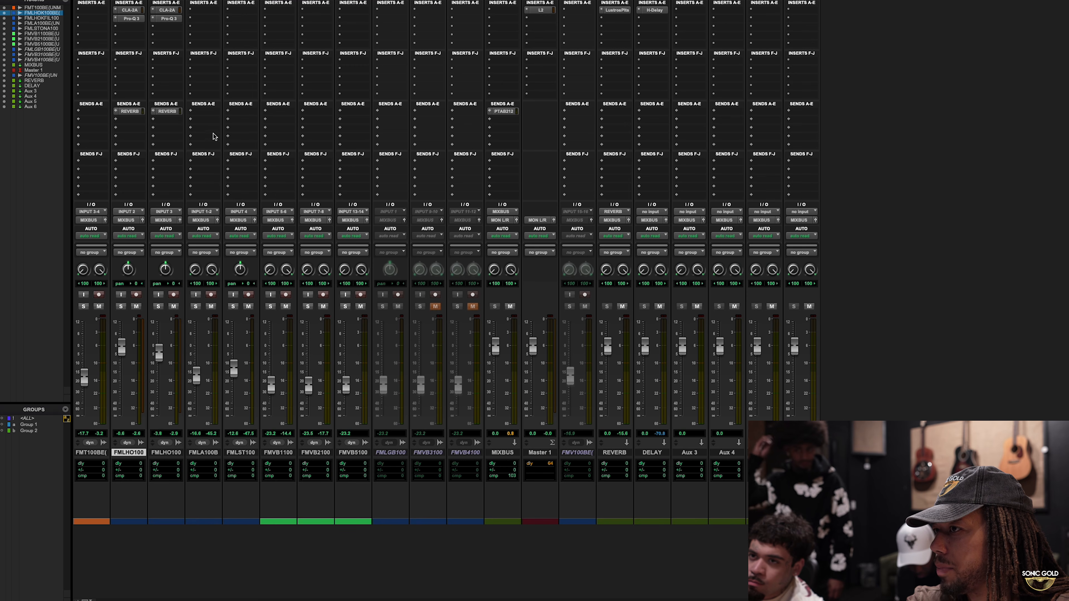
Step: Add a second send on the hook fill track routed to the DELAY track, and solo the hook fill
click(153, 117)
click(153, 116)
click(158, 122)
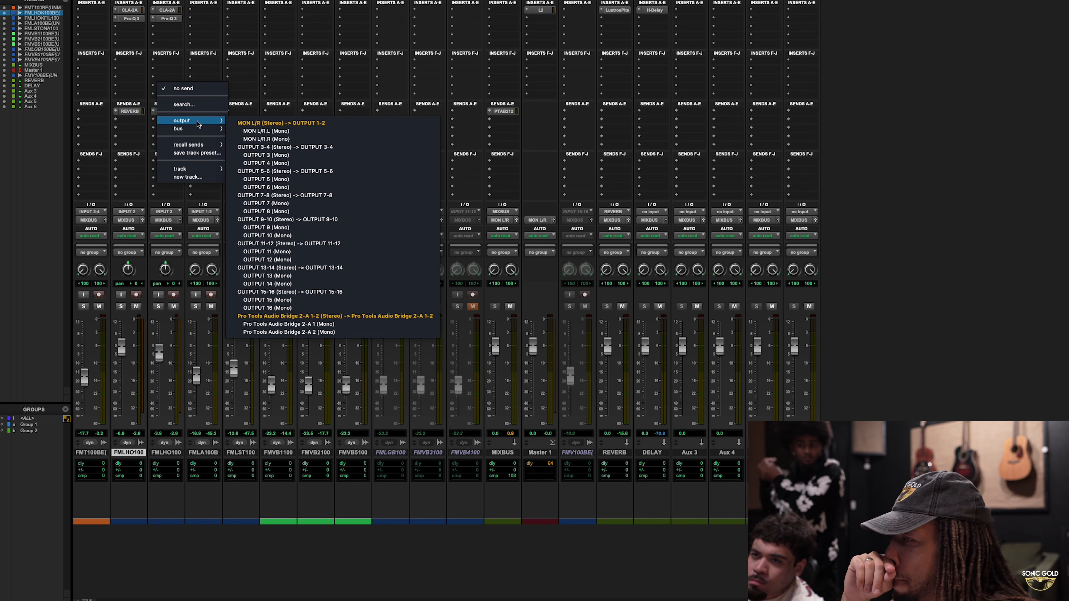
mouse_move(193, 171)
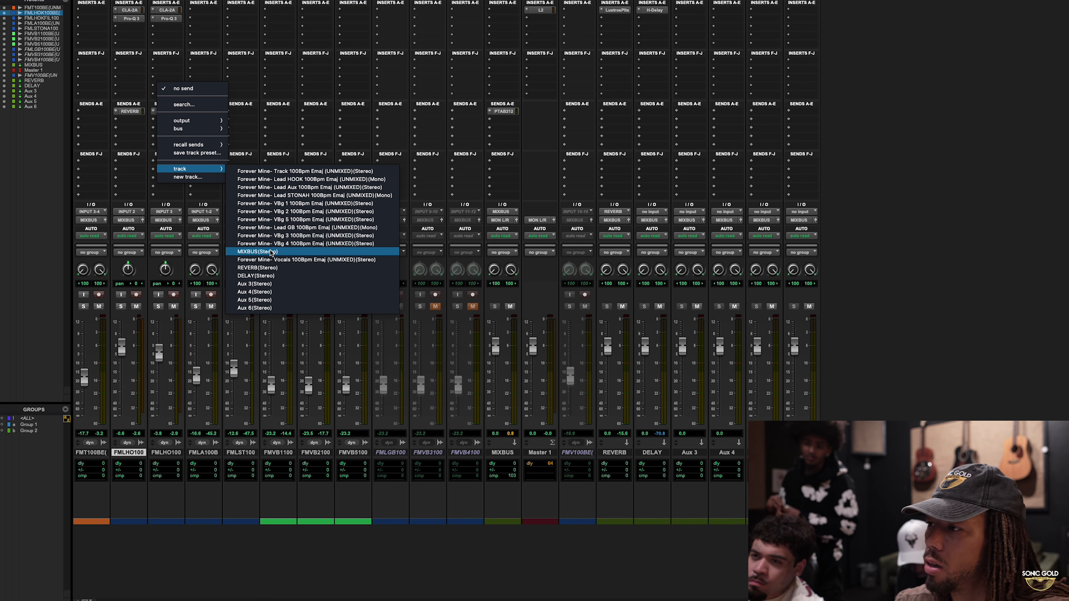
click(271, 276)
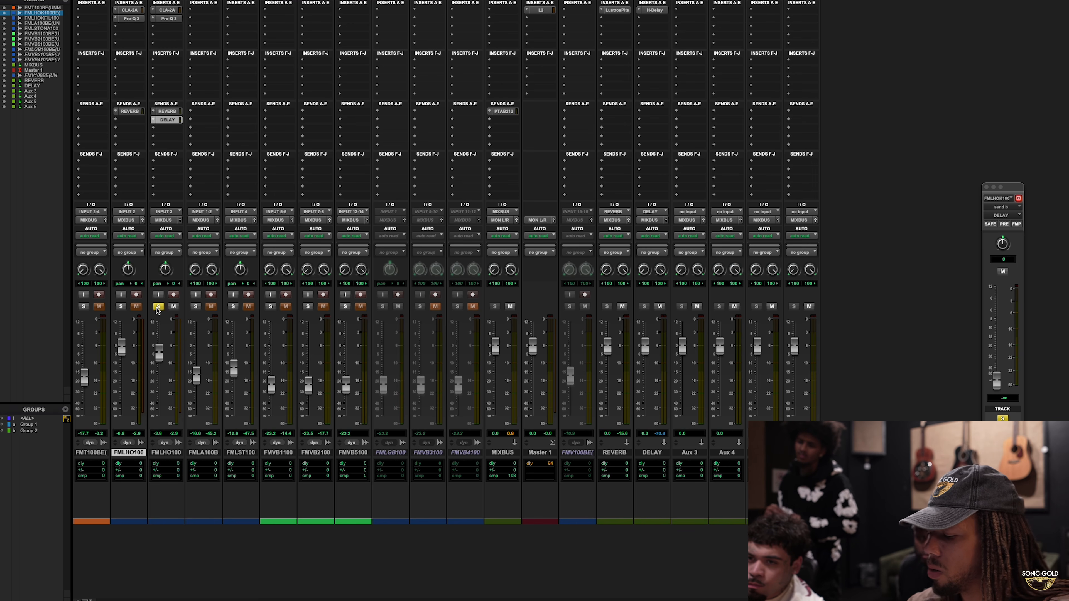
Step: Set the hook fill's delay send level to -18.6 dB while playing the soloed fill from bar 24
key(super+equal)
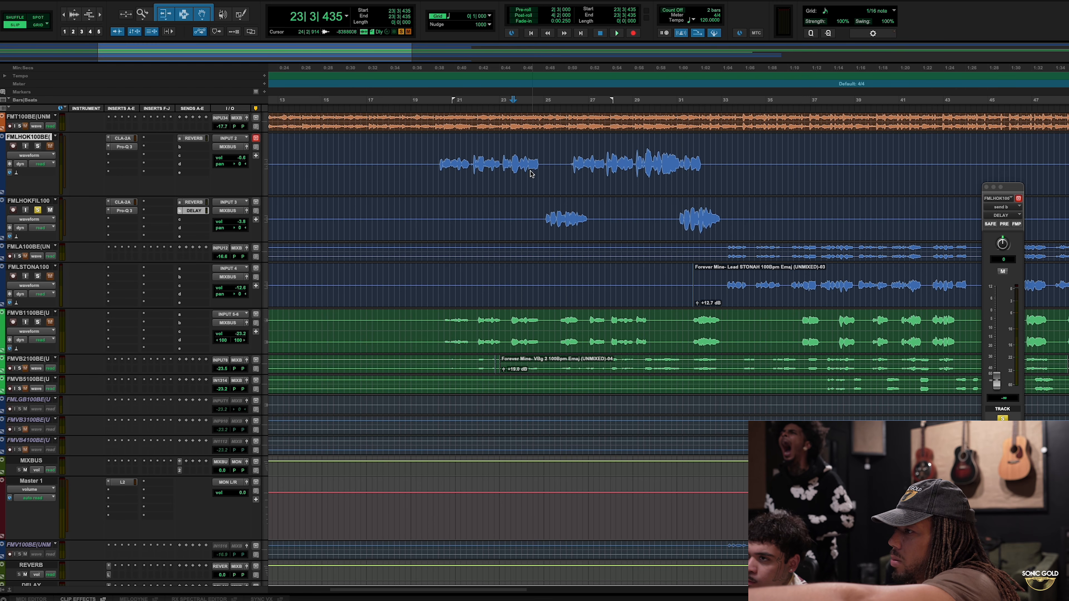
click(529, 182)
click(539, 101)
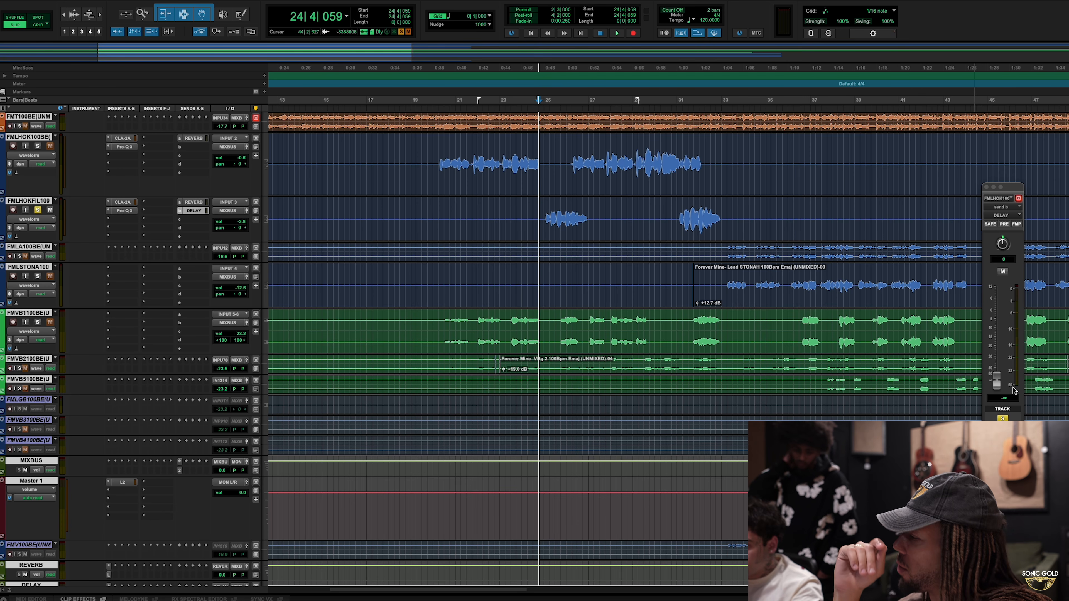
key(space)
drag(997, 381, 997, 352)
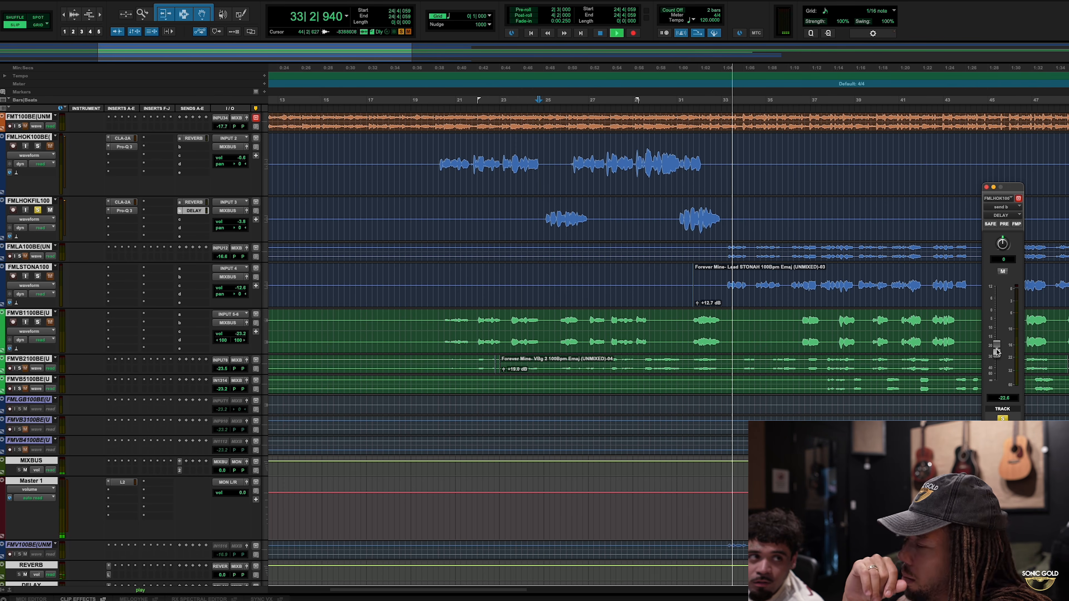
key(space)
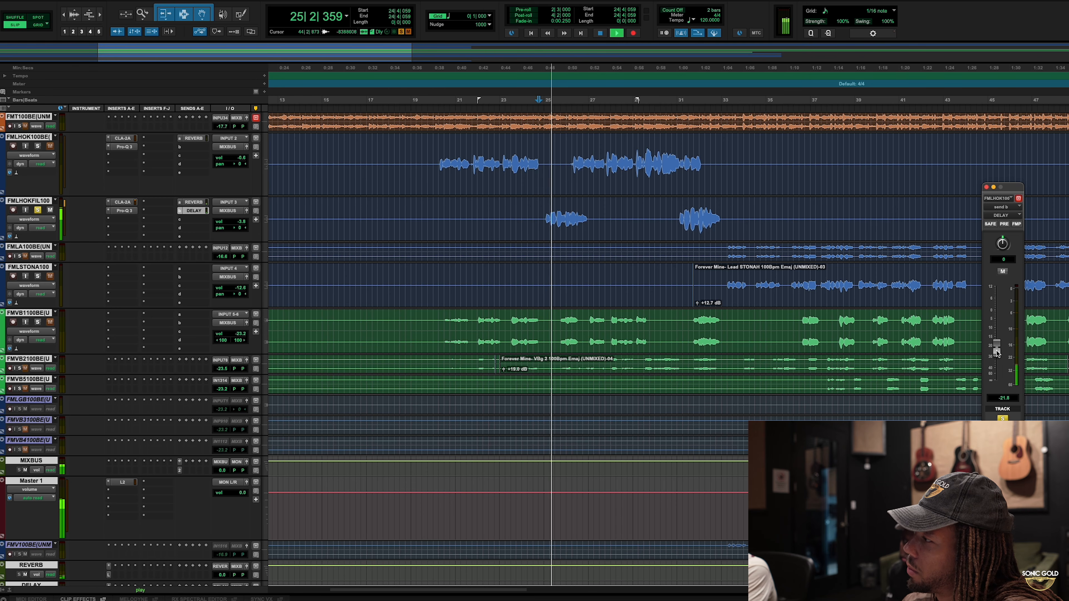
drag(997, 353, 998, 349)
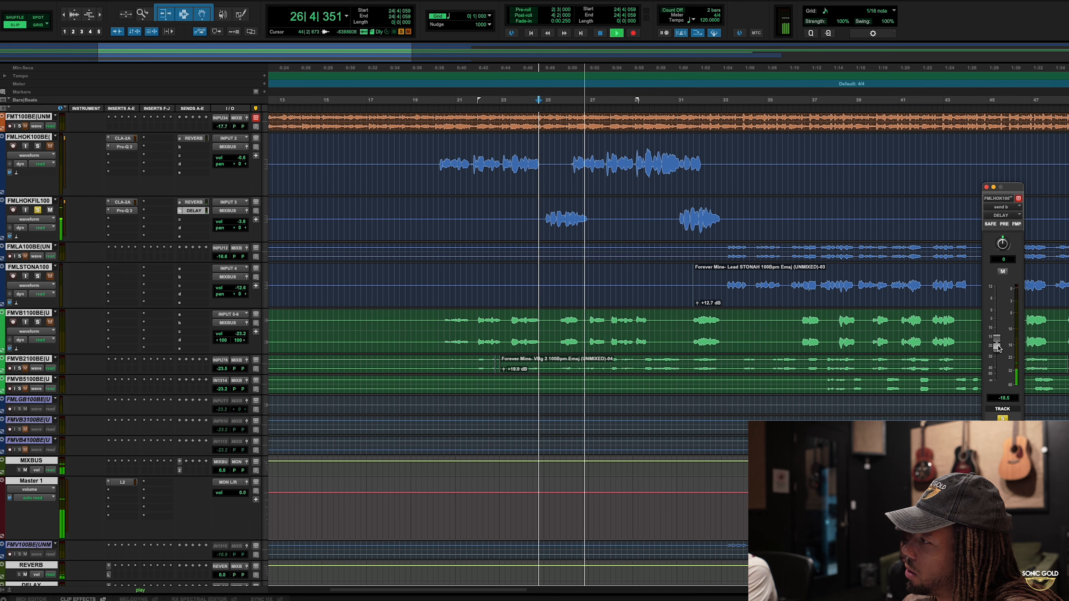
key(space)
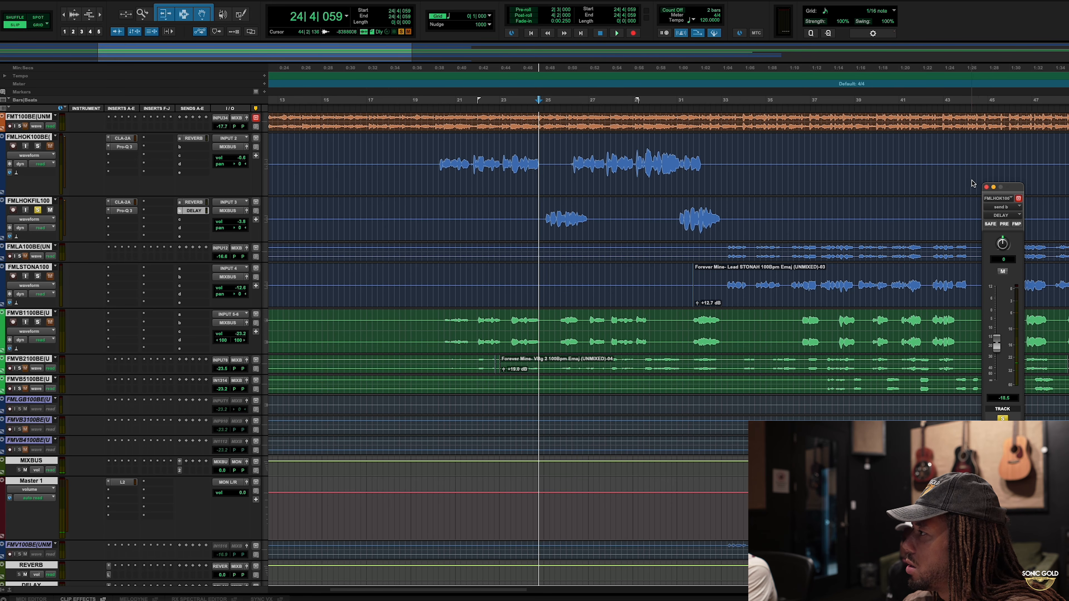
Step: Solo the instrumental and lead hook tracks alongside the hook fill and play the section from bar 24
click(986, 188)
click(38, 145)
click(19, 126)
click(522, 127)
key(ctrl+Up)
key(space)
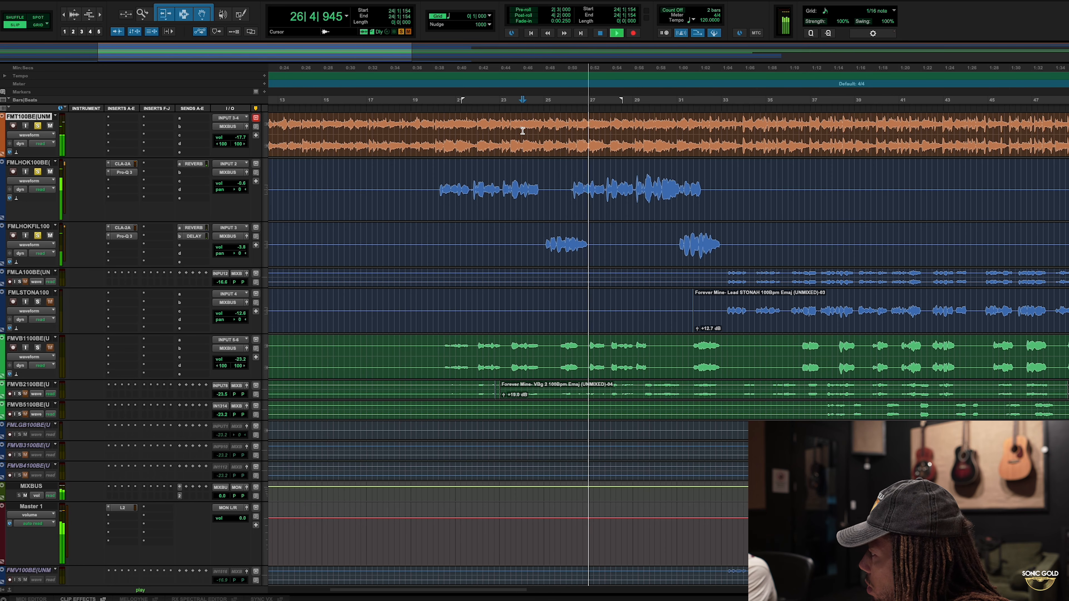
key(space)
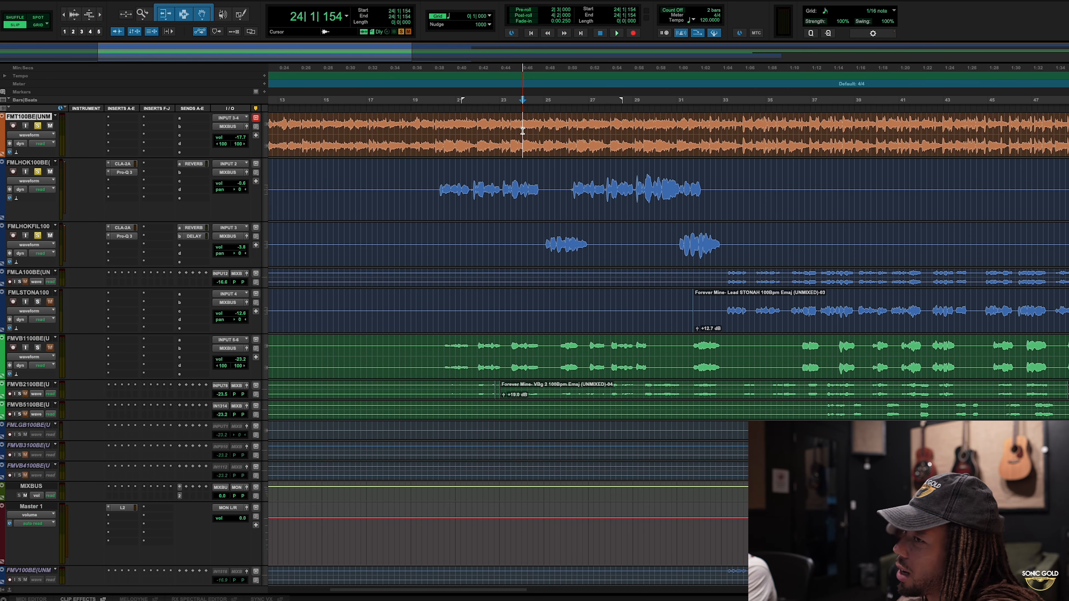
Step: Compare the first hook fill with its delay send muted and unmuted, playing from bar 23 each time
drag(542, 237, 626, 244)
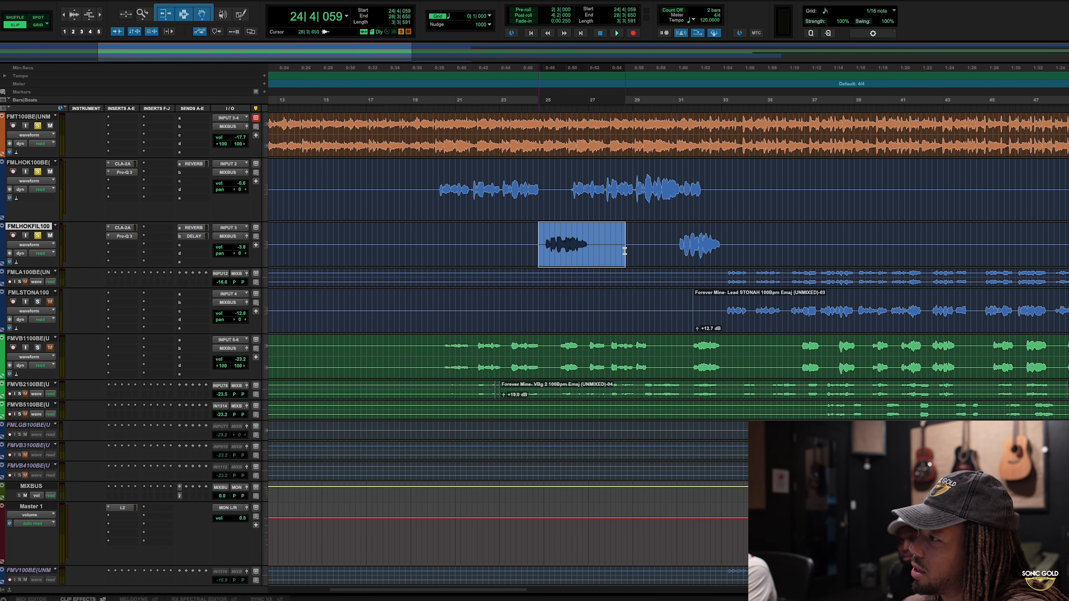
click(615, 244)
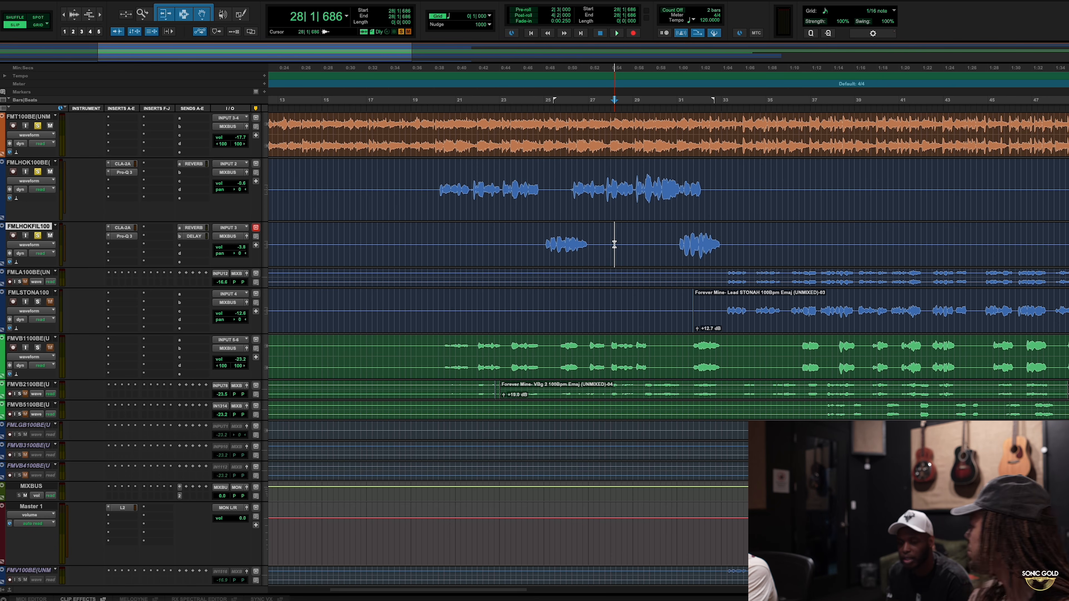
click(520, 247)
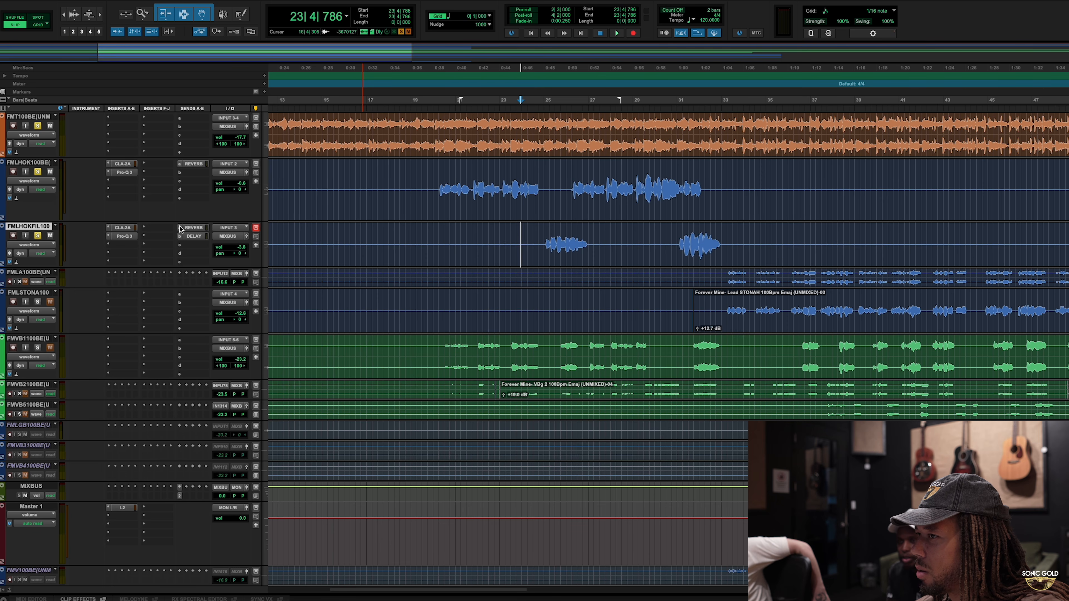
click(529, 242)
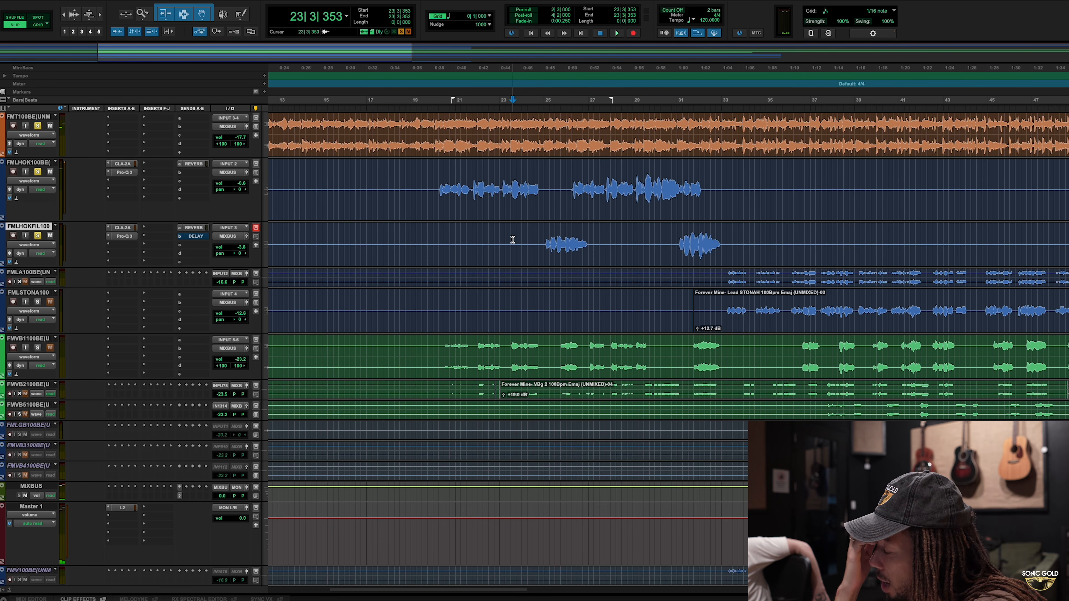
key(space)
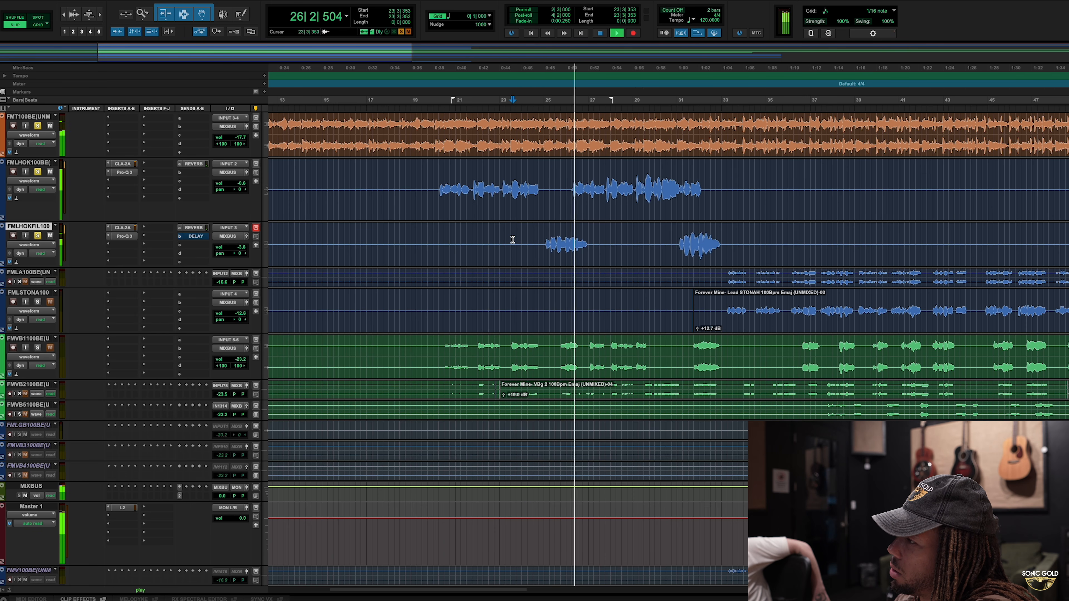
key(space)
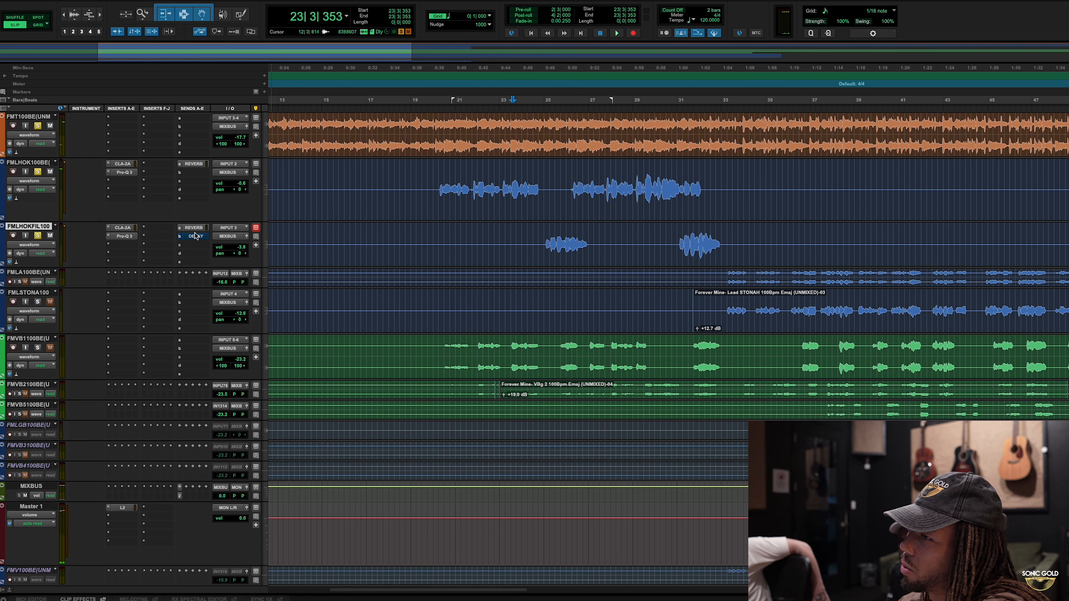
key(space)
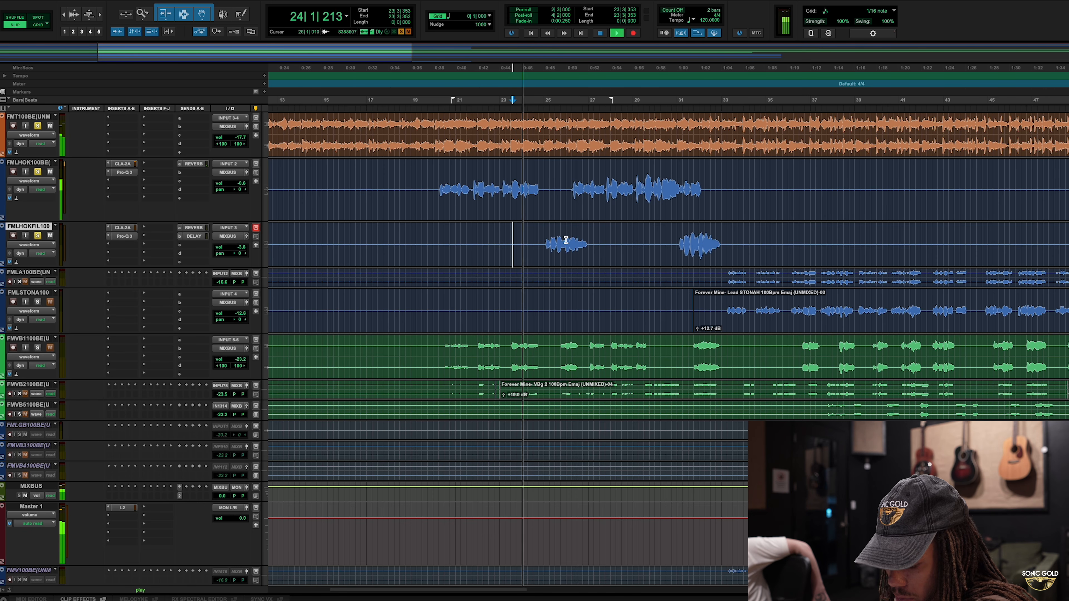